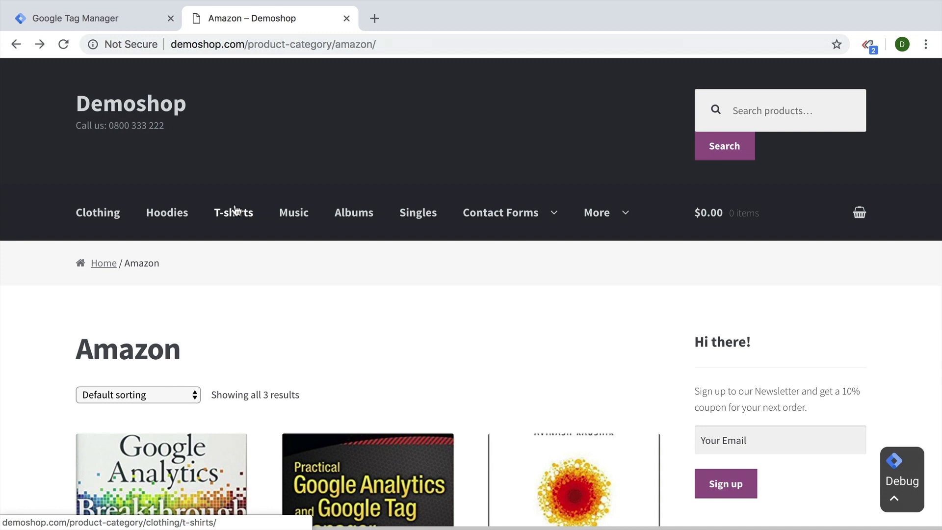
# - Open the first book's Amazon product page, note its amazon.com address, and return to the Demoshop category page
pyautogui.scroll(-5, 273, 337)
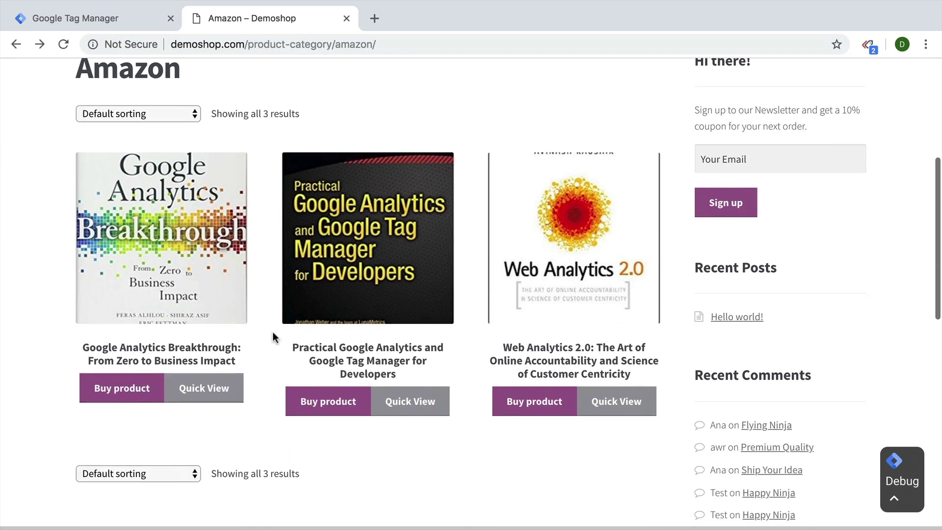
pyautogui.click(143, 388)
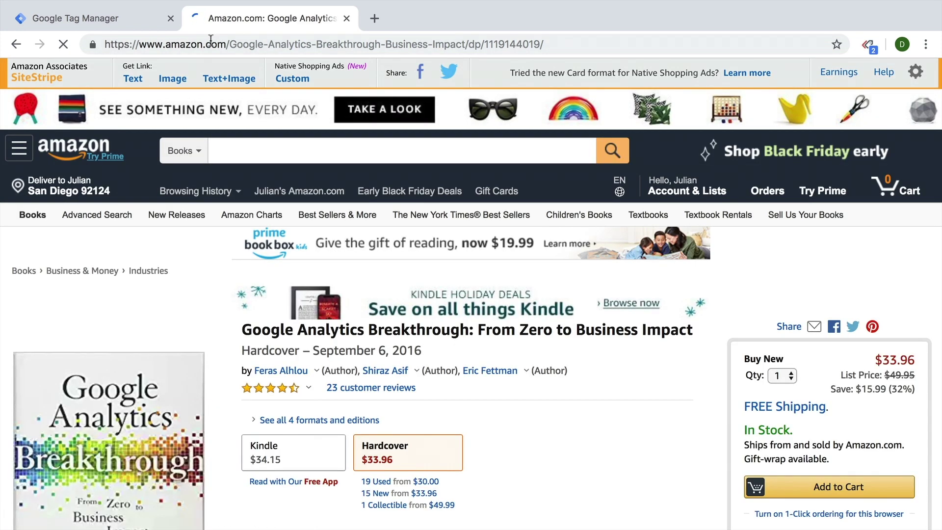
pyautogui.moveTo(207, 44); pyautogui.dragTo(238, 62)
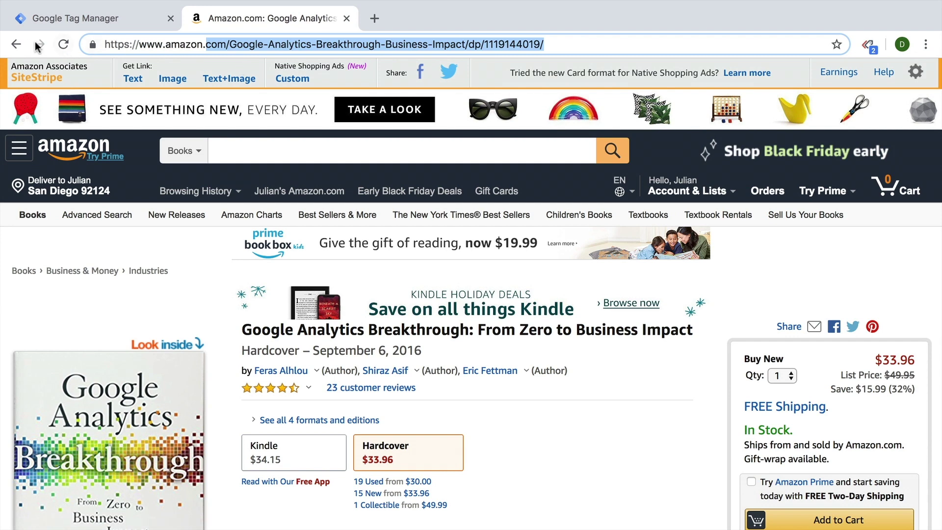
pyautogui.click(20, 44)
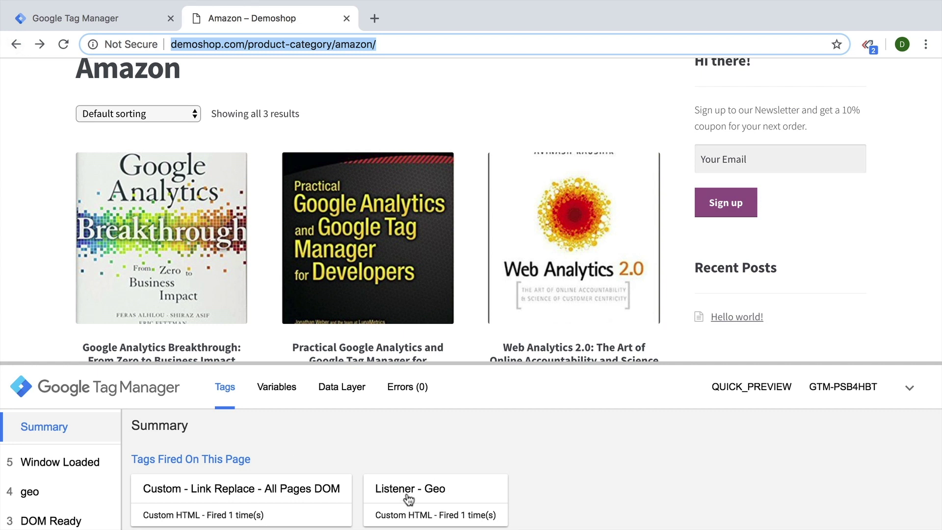
# - Inspect the geo event's variables, confirming dlv - Country reads Germany, then shrink the debug panel
pyautogui.click(88, 495)
pyautogui.click(276, 387)
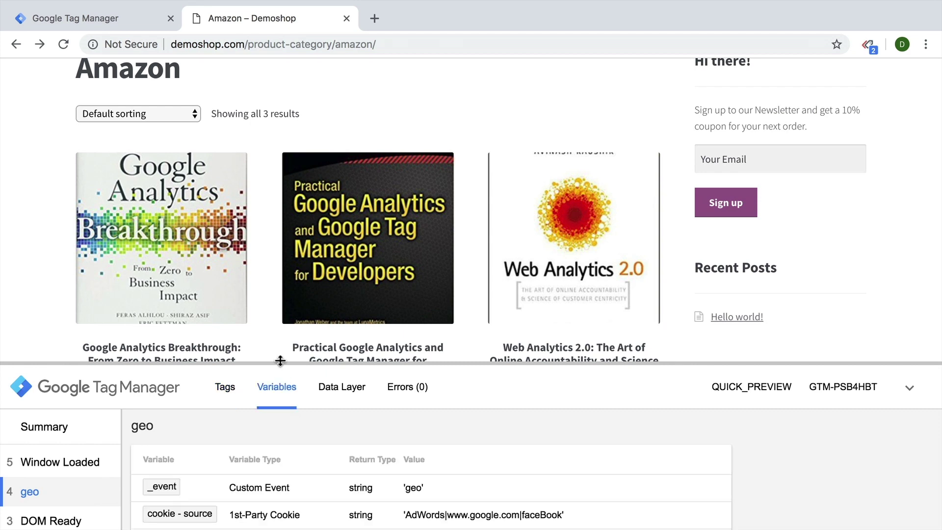
pyautogui.moveTo(280, 362); pyautogui.dragTo(289, 66)
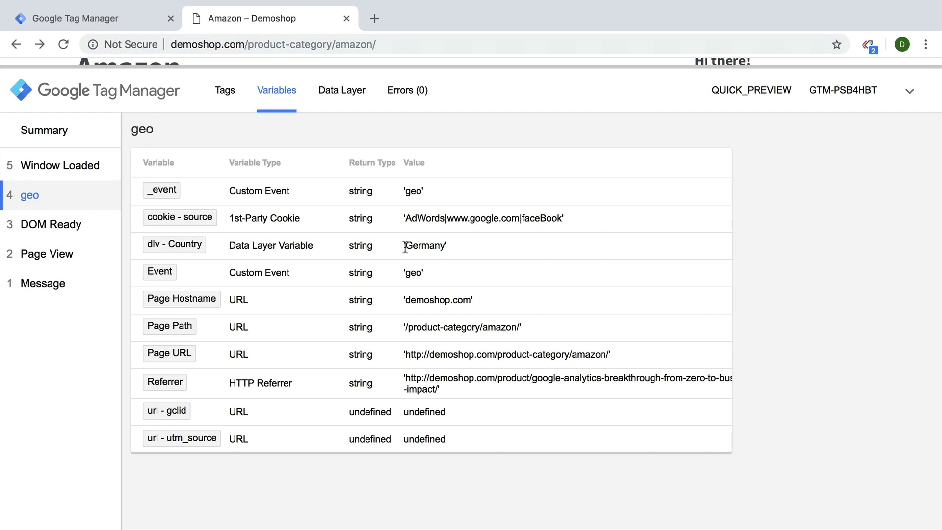
pyautogui.moveTo(405, 245); pyautogui.dragTo(474, 252)
pyautogui.click(475, 248)
pyautogui.moveTo(379, 66); pyautogui.dragTo(292, 526)
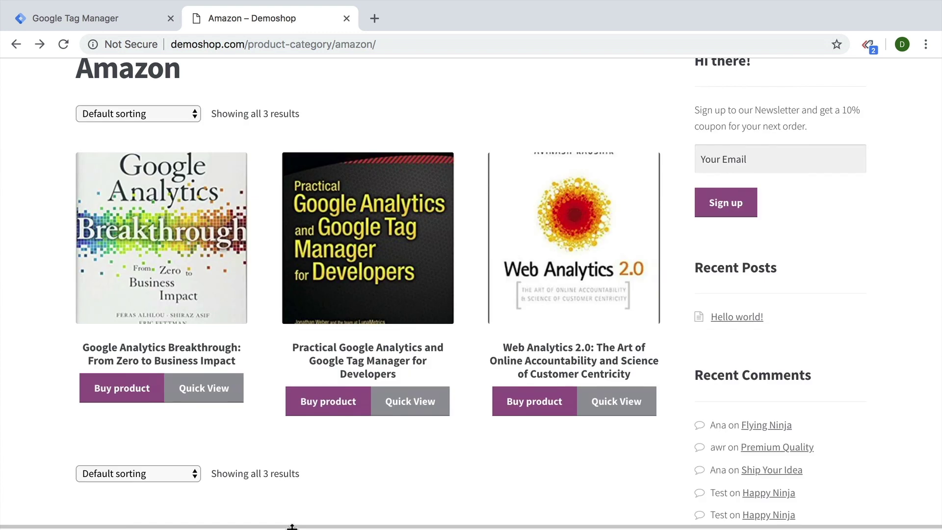
# - Load the first book's product page on amazon.de instead of amazon.com, then go back to Demoshop
pyautogui.click(136, 404)
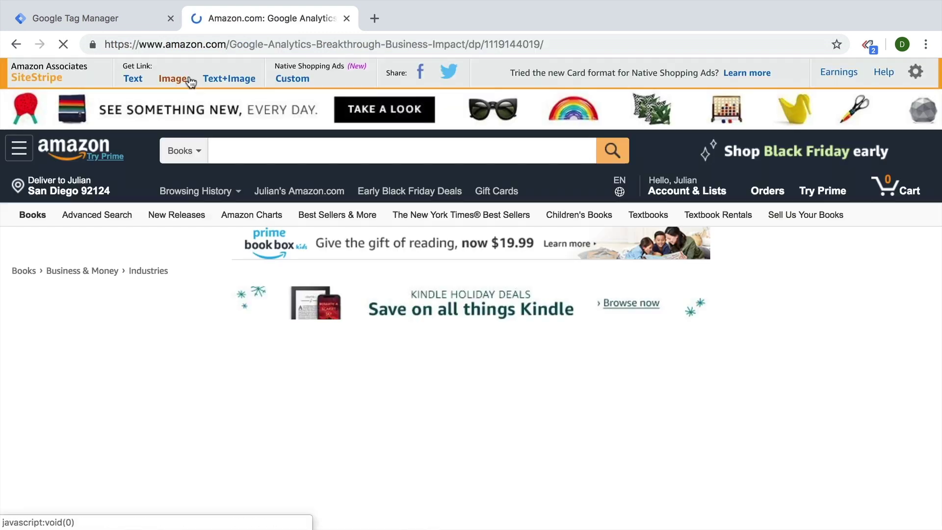
pyautogui.doubleClick(227, 43)
pyautogui.write('de')
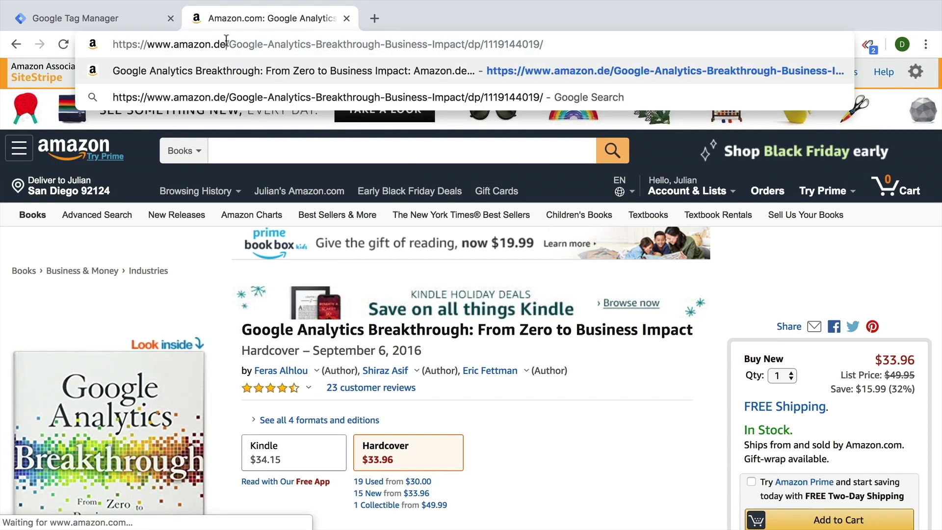
pyautogui.press('Return')
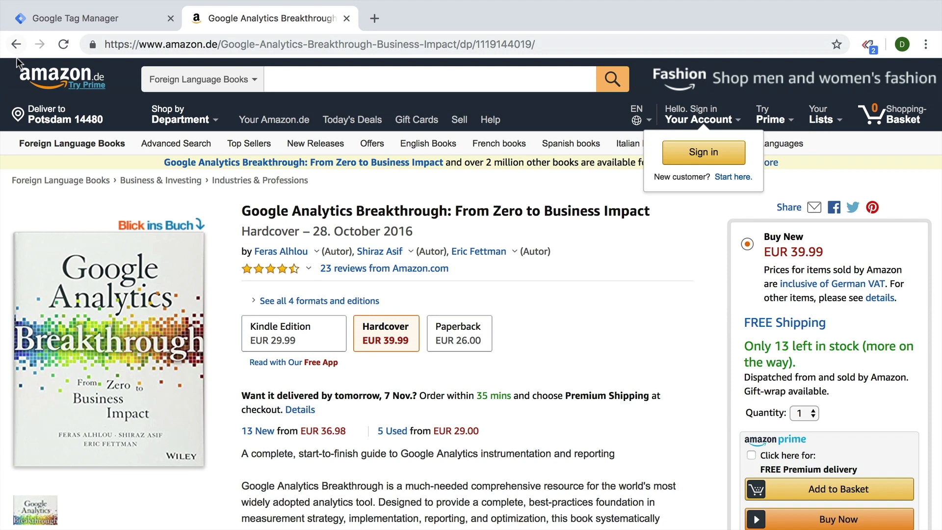
pyautogui.click(13, 40)
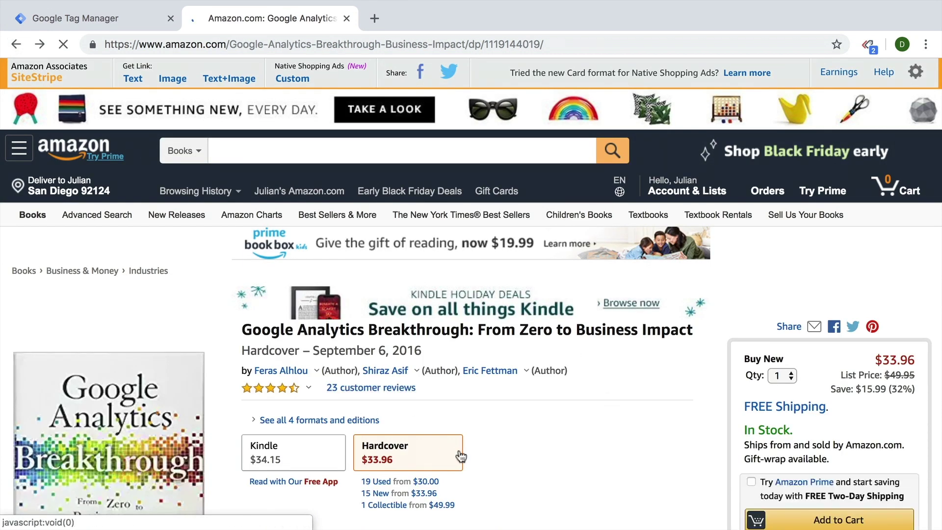
pyautogui.click(15, 46)
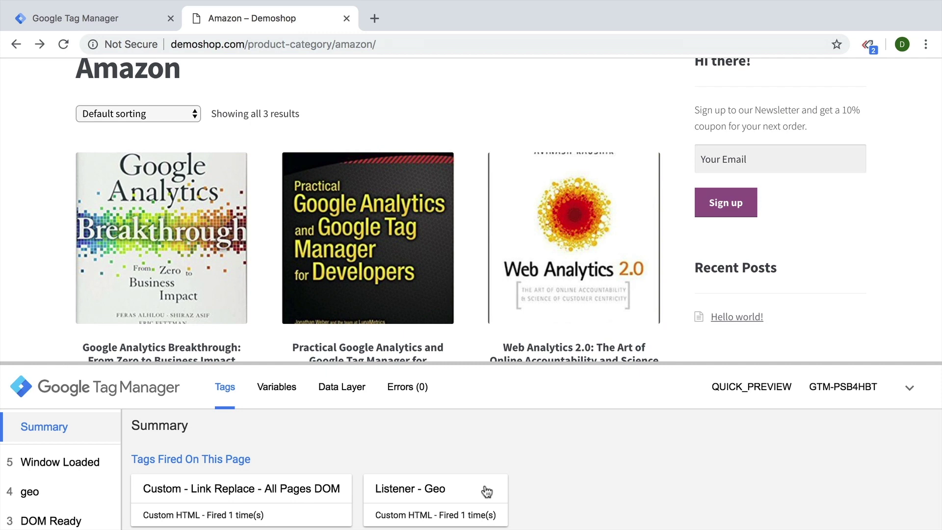
# - Review the Link Replace tag's code: the amazon.com link collection, searchString, replacementString and replace loop
pyautogui.click(110, 22)
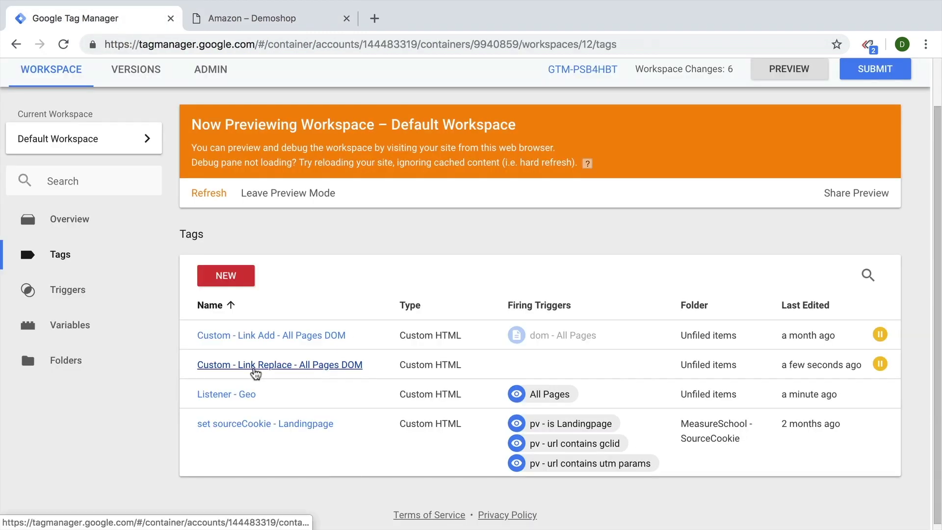
pyautogui.click(256, 374)
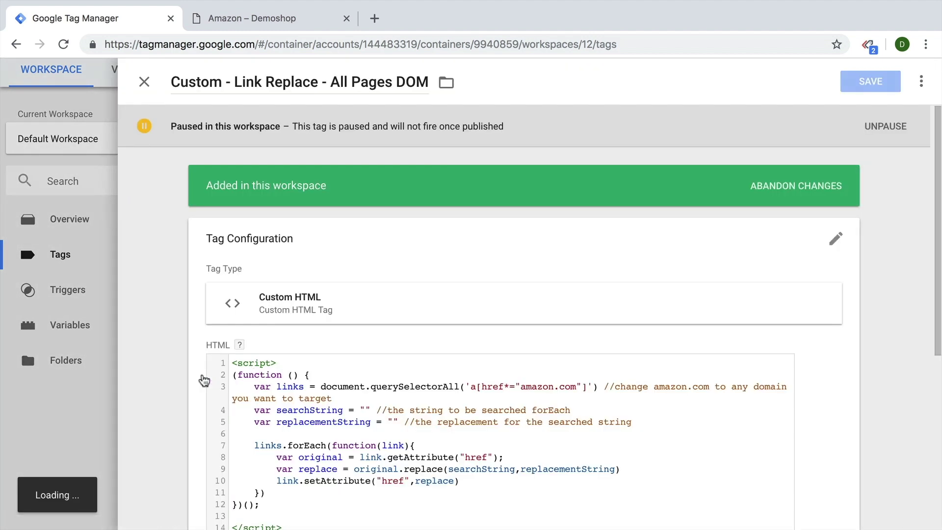
pyautogui.scroll(-2, 204, 380)
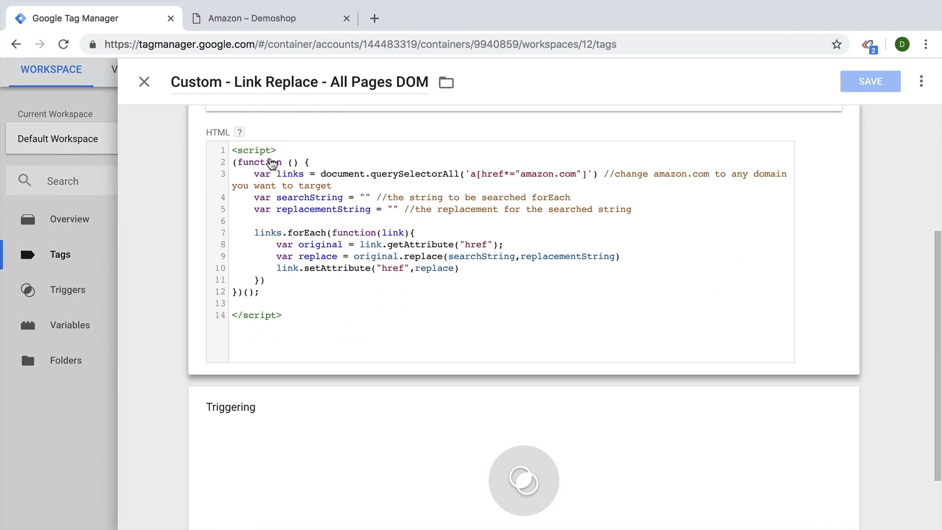
pyautogui.scroll(2, 265, 197)
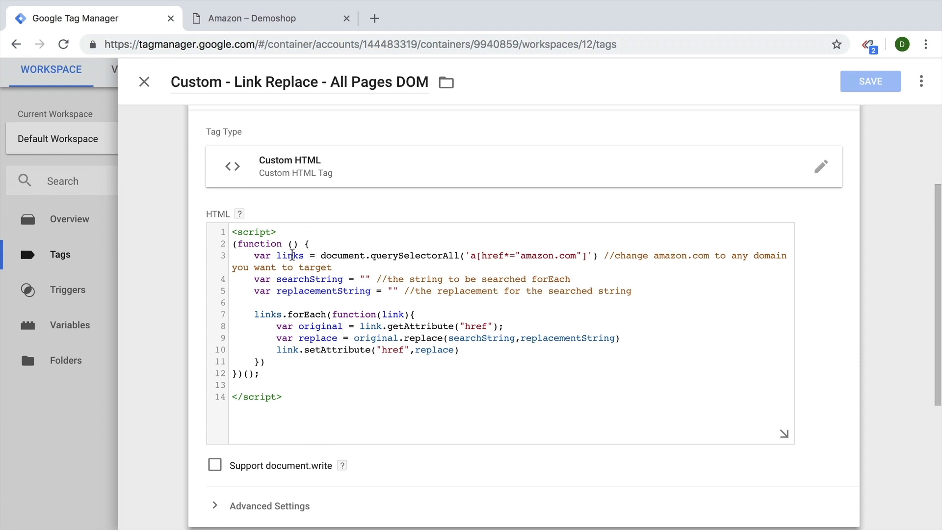
pyautogui.moveTo(278, 255); pyautogui.dragTo(600, 251)
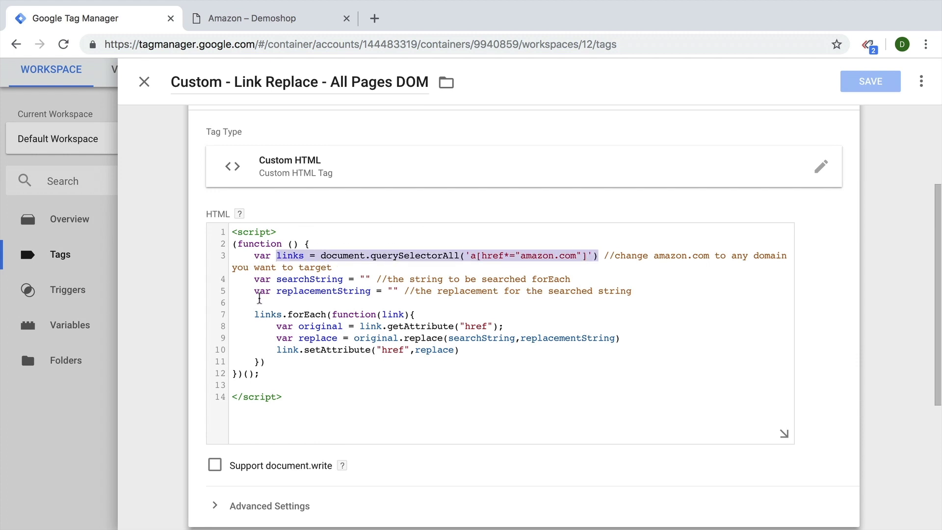
pyautogui.click(294, 280)
pyautogui.doubleClick(293, 292)
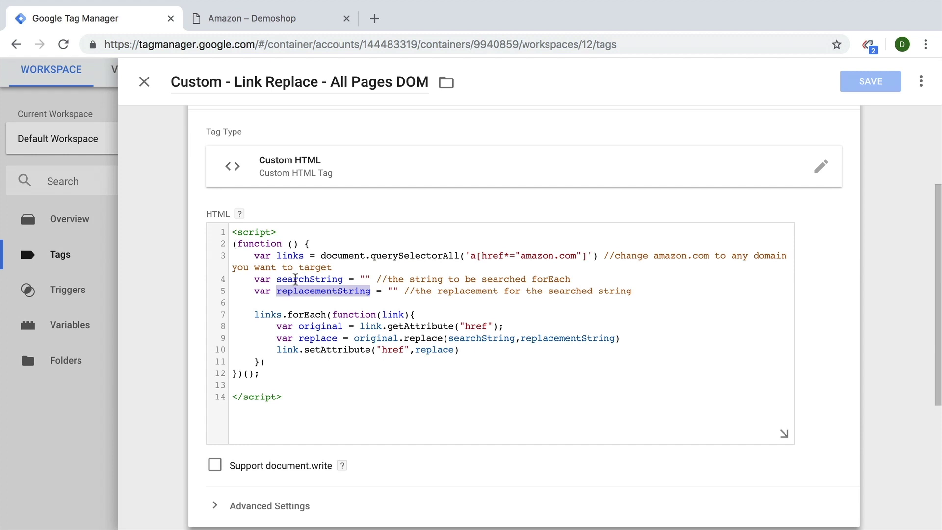
pyautogui.doubleClick(295, 278)
pyautogui.doubleClick(299, 299)
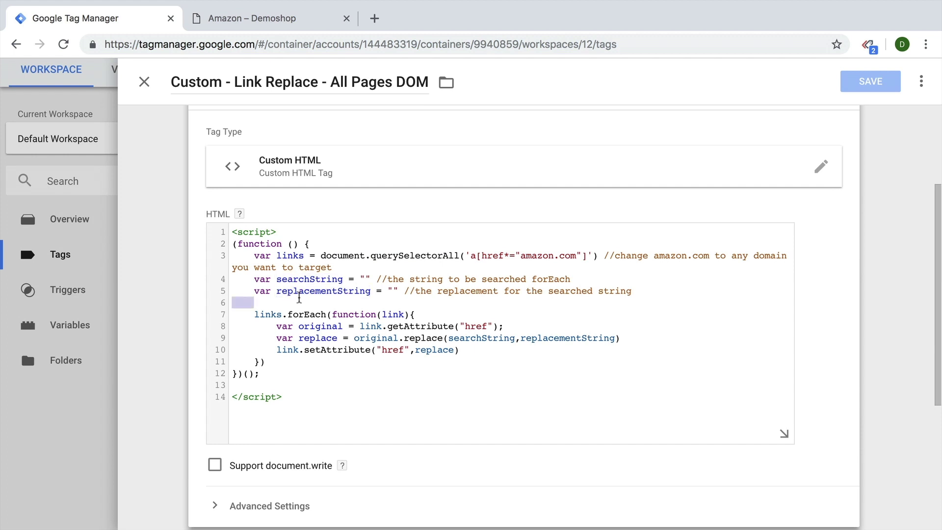
pyautogui.tripleClick(300, 289)
pyautogui.moveTo(250, 314); pyautogui.dragTo(587, 357)
pyautogui.click(587, 357)
pyautogui.doubleClick(474, 339)
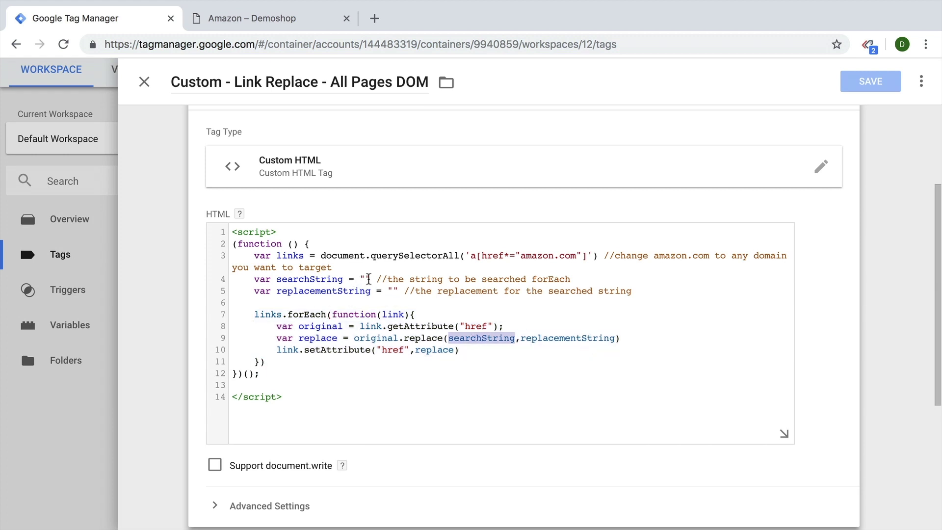
# - Set searchString to ".com/" and replacementString to ".de/" in the tag's script
pyautogui.click(366, 279)
pyautogui.write('.com/')
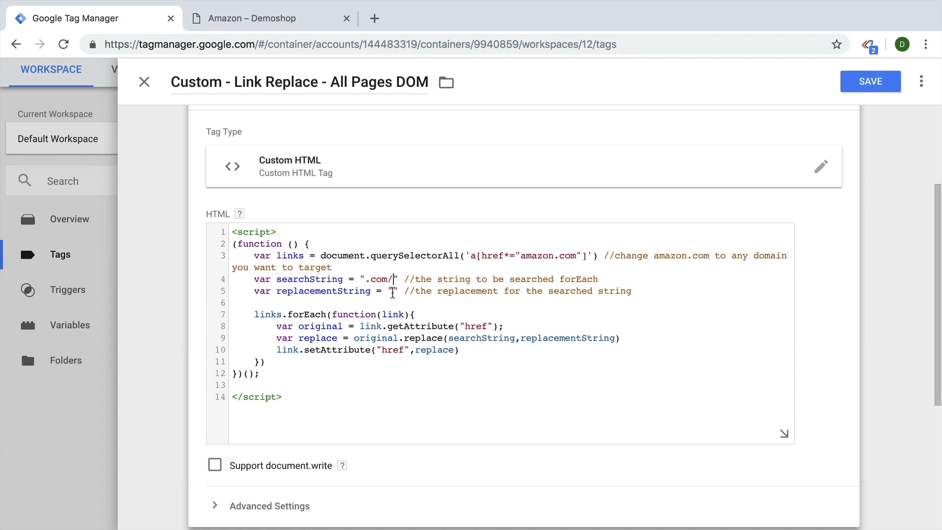
pyautogui.press('Down')
pyautogui.write('.de/')
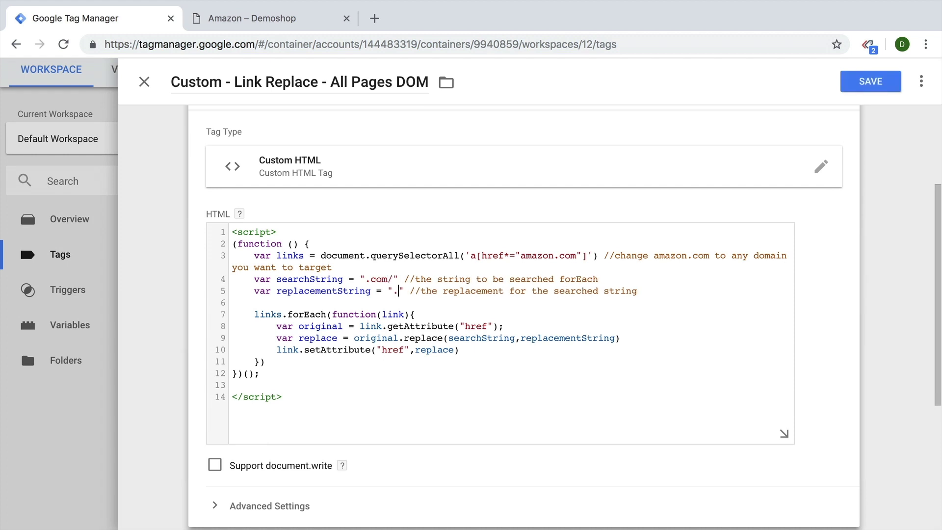
pyautogui.scroll(-5, 896, 240)
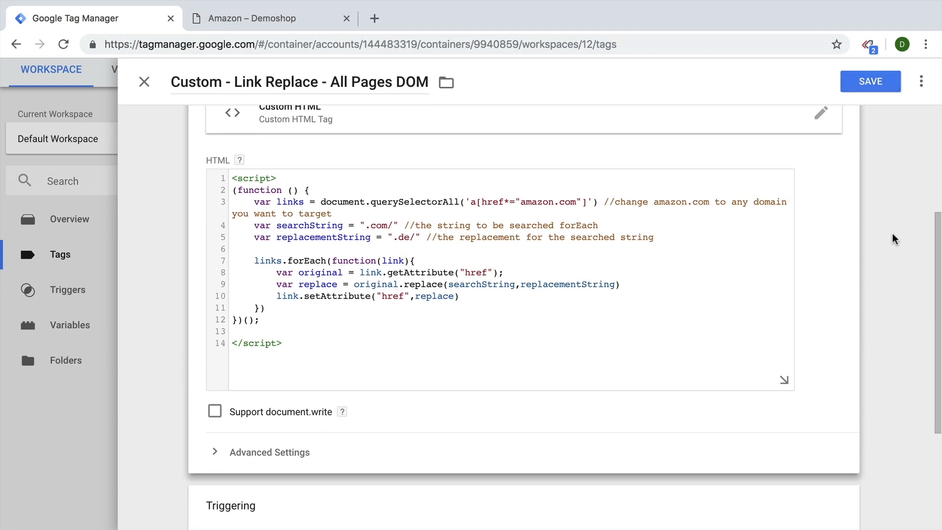
# - Open the tag's trigger choices, then check which tags fired on DOM Ready in the shop preview
pyautogui.click(279, 421)
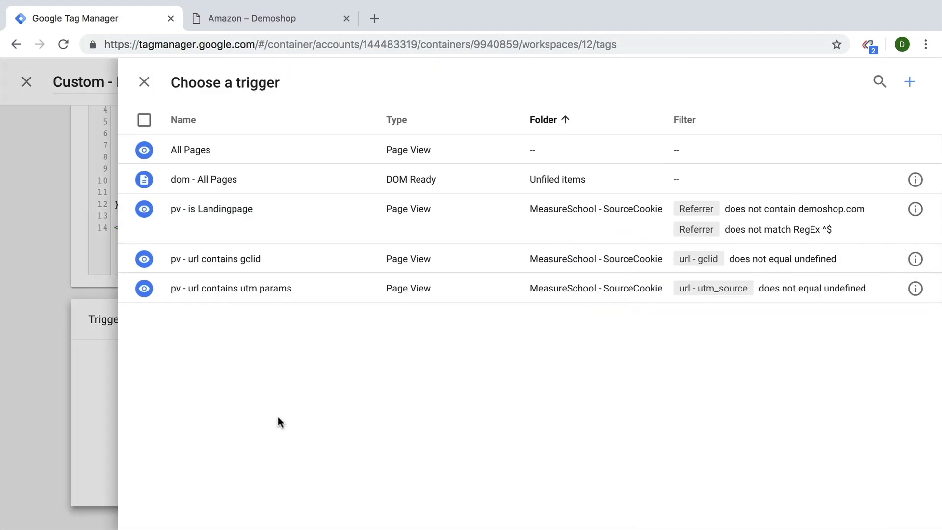
pyautogui.click(233, 24)
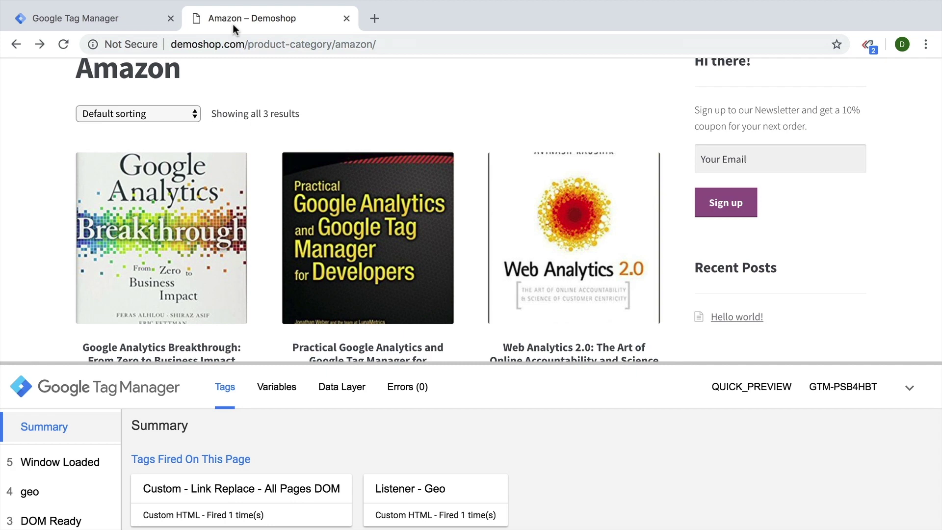
pyautogui.scroll(2, 267, 158)
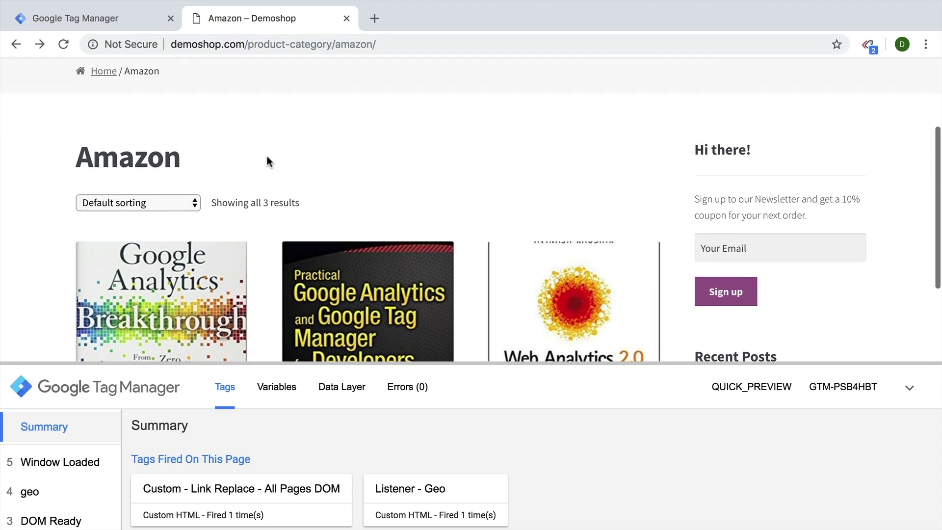
pyautogui.scroll(-2, 267, 158)
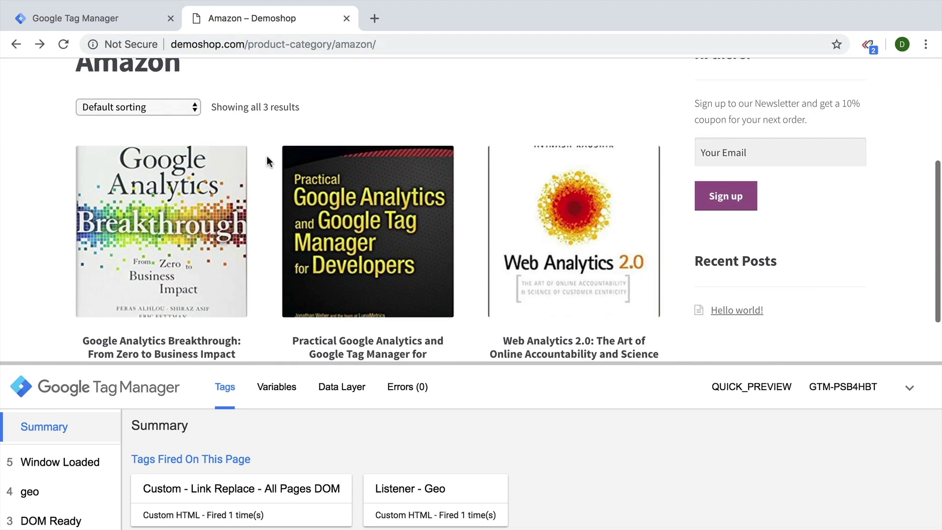
pyautogui.click(81, 519)
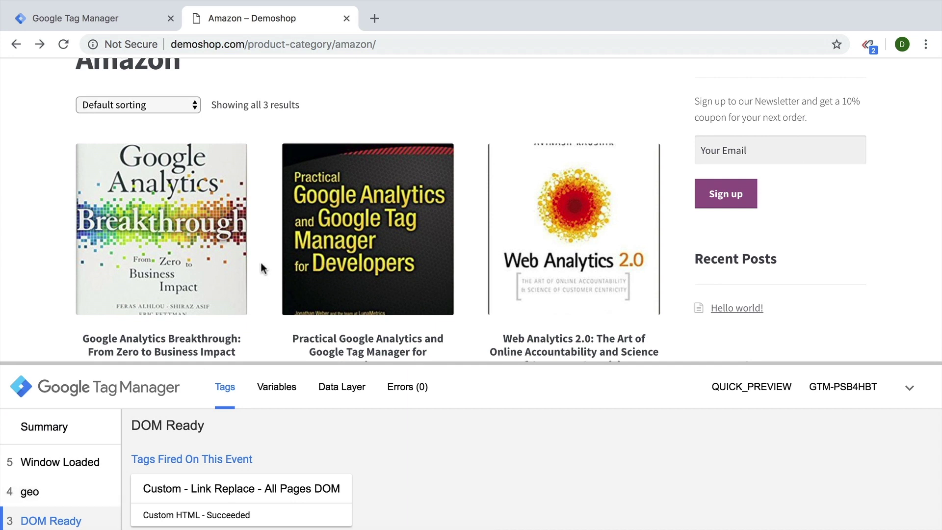
# - View the geo event's variables in the enlarged preview pane and confirm dlv - Country is Germany
pyautogui.click(68, 502)
pyautogui.click(287, 403)
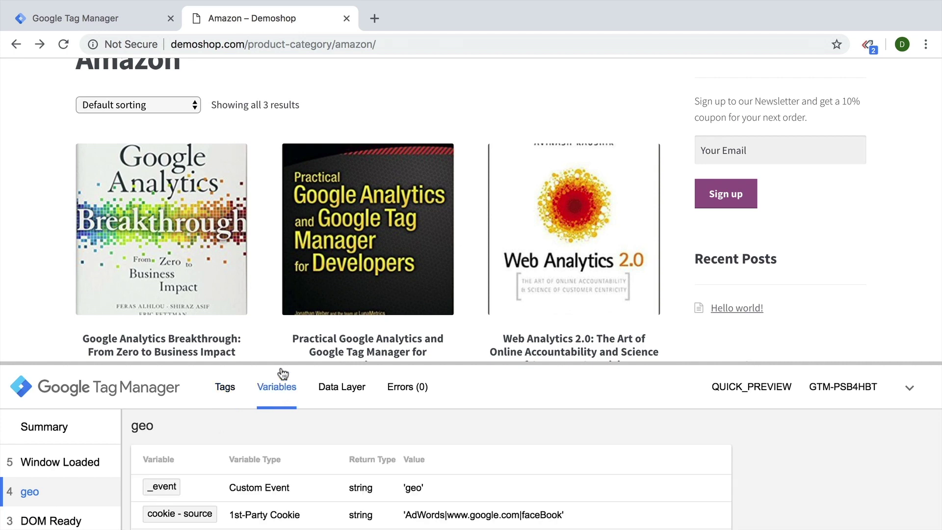
pyautogui.moveTo(280, 363); pyautogui.dragTo(452, 173)
pyautogui.doubleClick(420, 353)
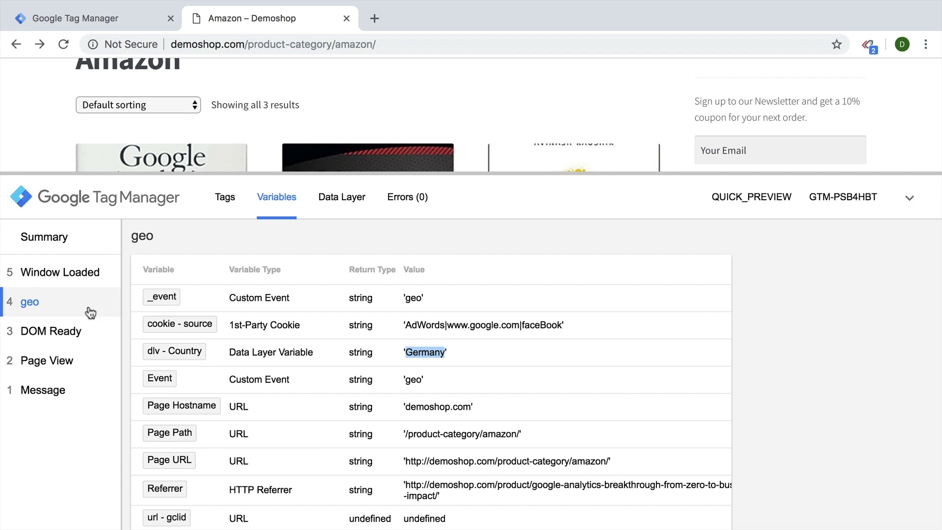
# - Create a new Custom Event trigger named 'geo - country Germany'
pyautogui.click(98, 18)
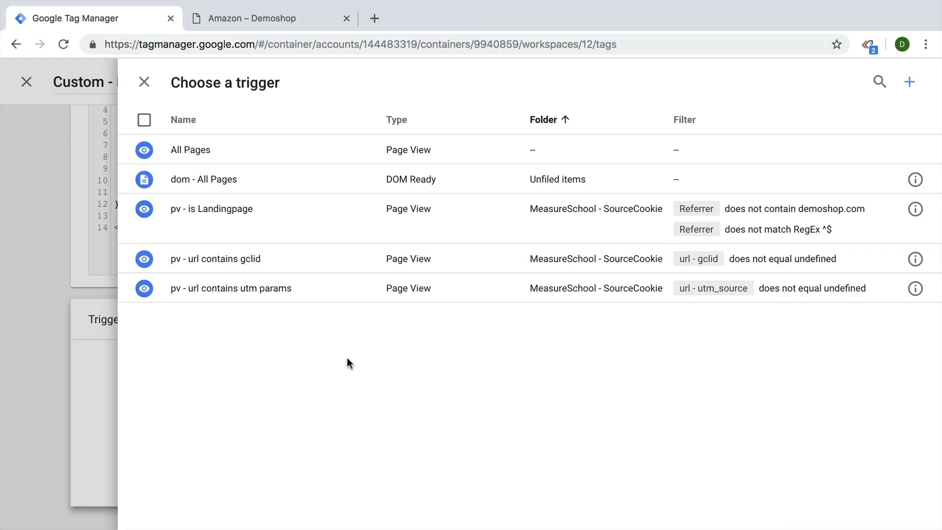
pyautogui.click(909, 82)
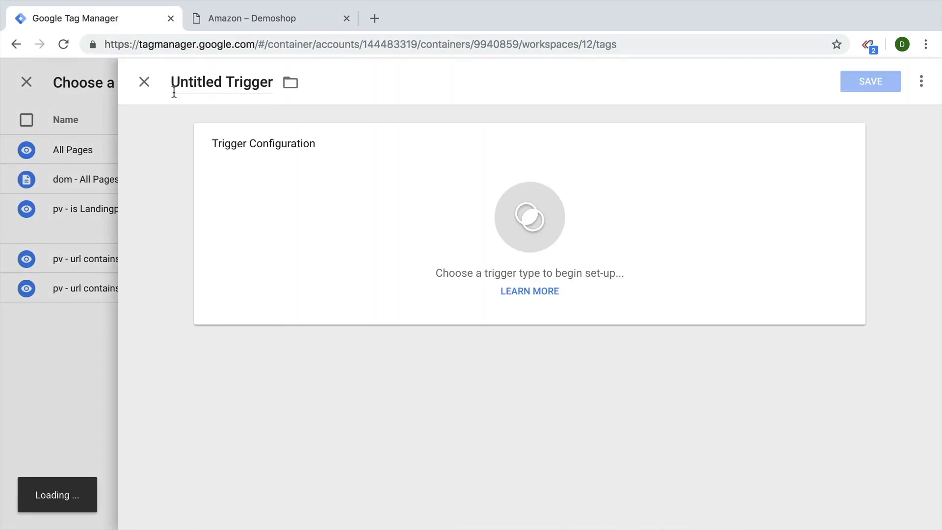
pyautogui.click(172, 87)
pyautogui.write('geo - count')
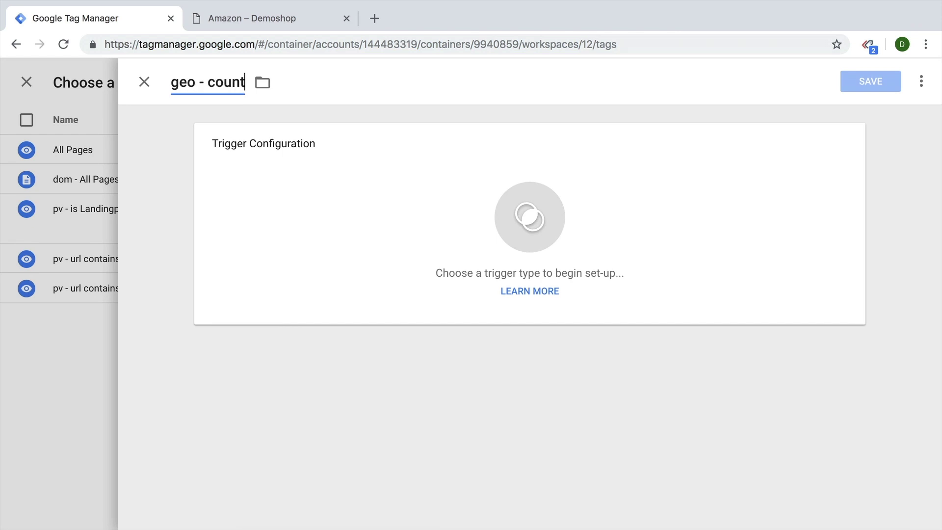
pyautogui.write('ry Germany')
pyautogui.click(559, 168)
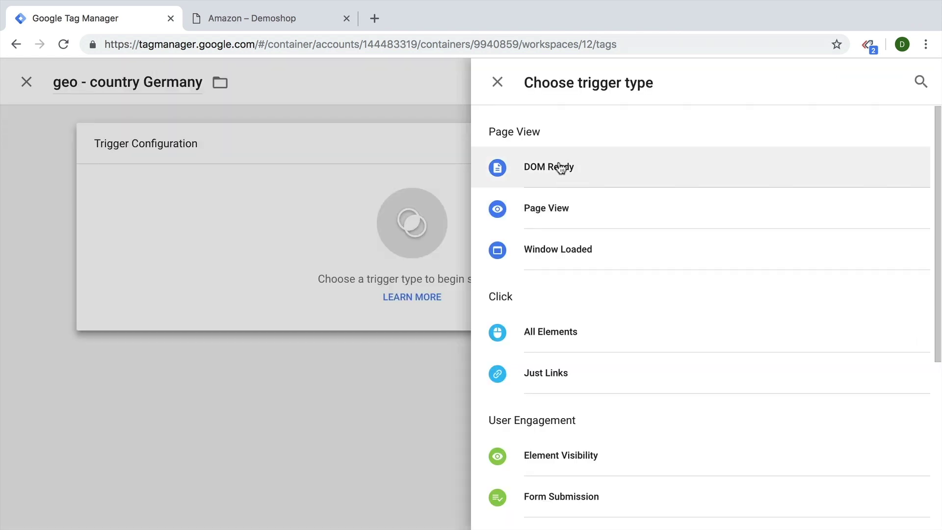
pyautogui.scroll(-6, 581, 374)
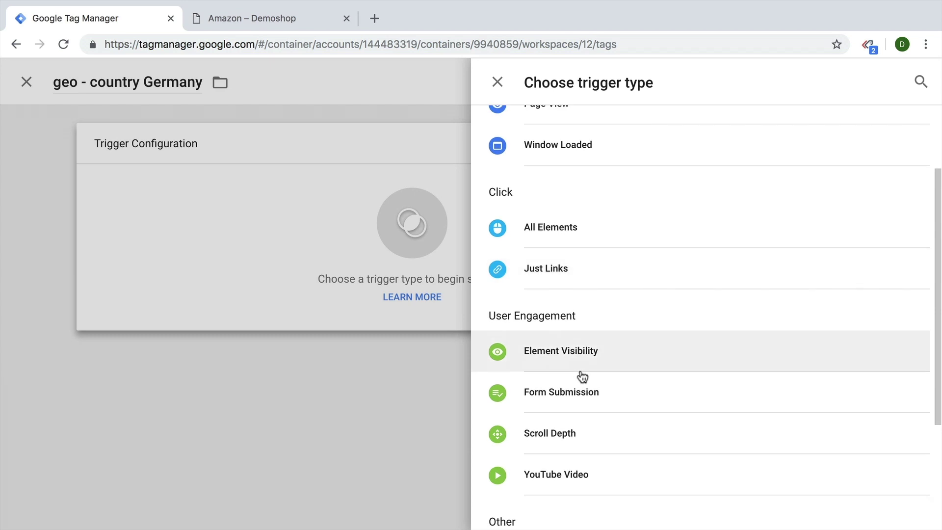
pyautogui.click(575, 390)
# - Set event name 'geo', fire only when dlv - Country equals Germany, and save the trigger
pyautogui.click(320, 293)
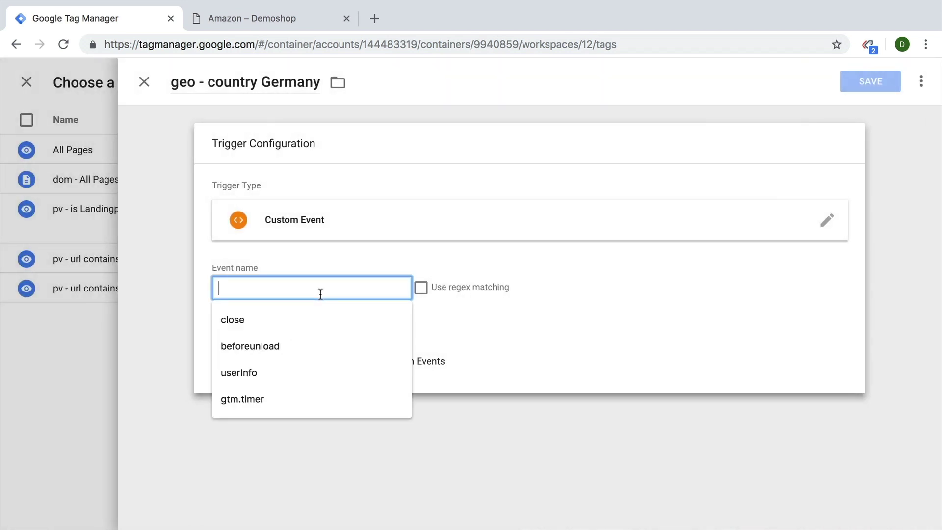
pyautogui.write('geo')
pyautogui.click(393, 361)
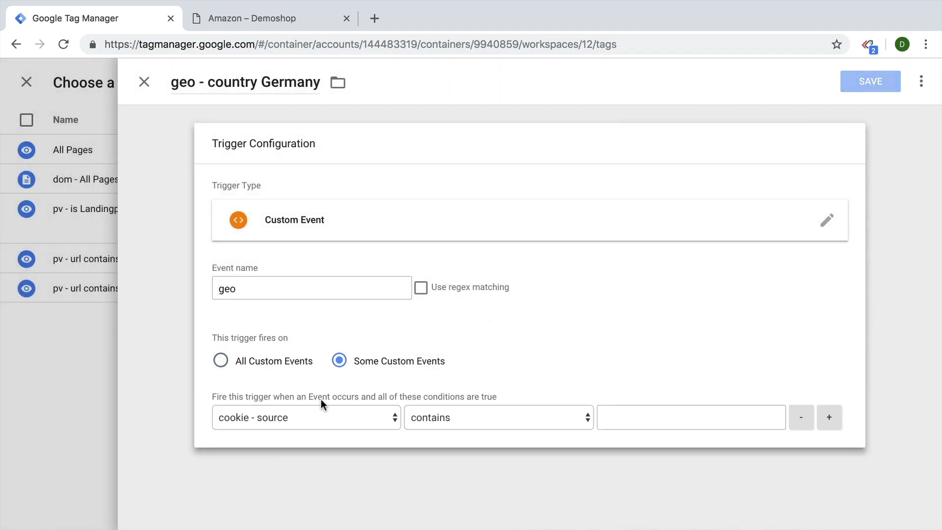
pyautogui.click(319, 417)
pyautogui.click(301, 377)
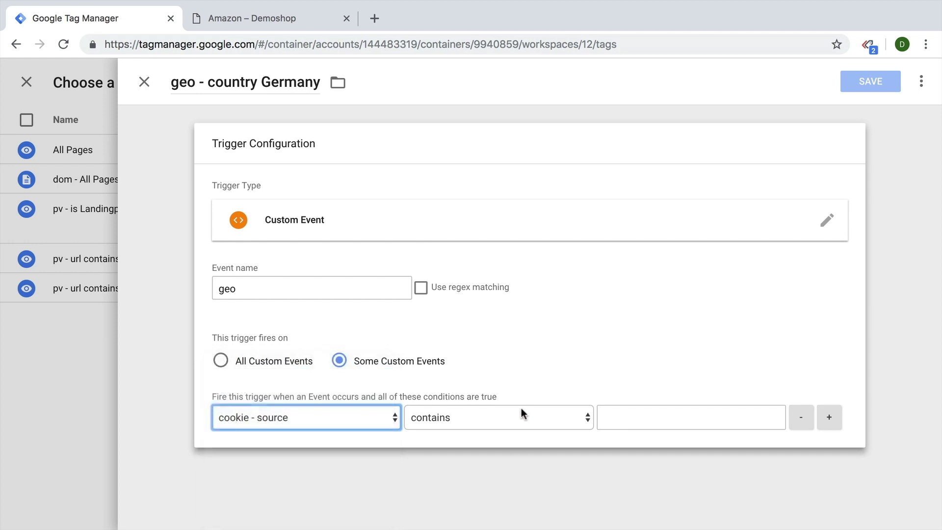
pyautogui.click(521, 407)
pyautogui.click(522, 403)
pyautogui.click(640, 407)
pyautogui.write('Germany')
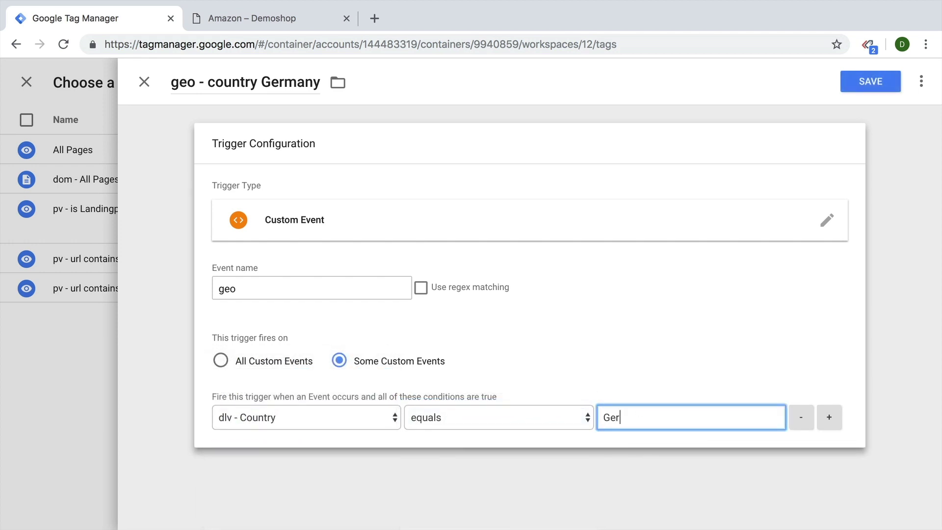
pyautogui.click(872, 83)
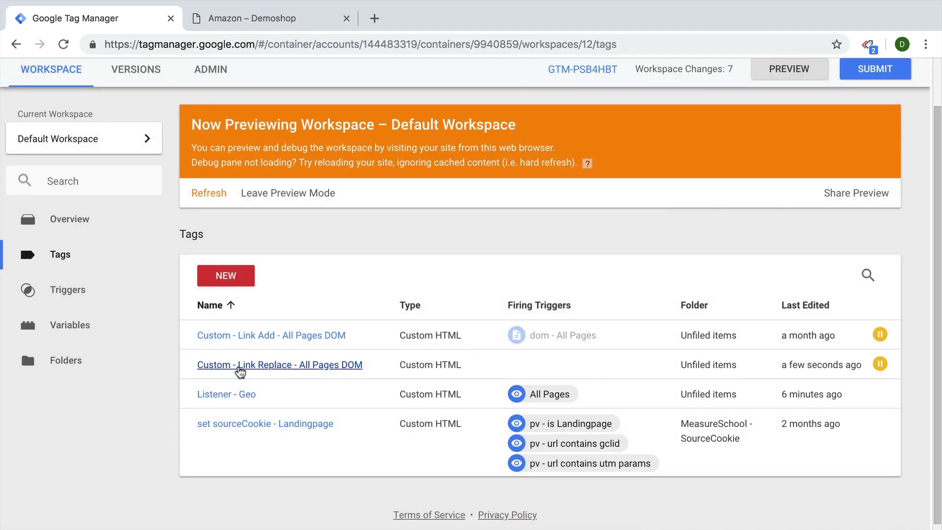
# - Unpause the Custom - Link Replace - All Pages DOM tag and refresh the preview
pyautogui.click(239, 365)
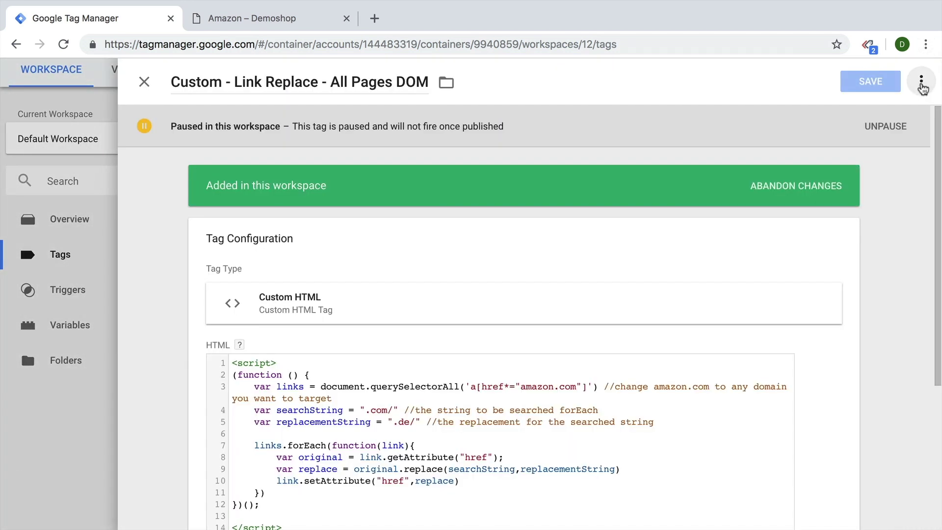
pyautogui.click(920, 84)
pyautogui.click(870, 158)
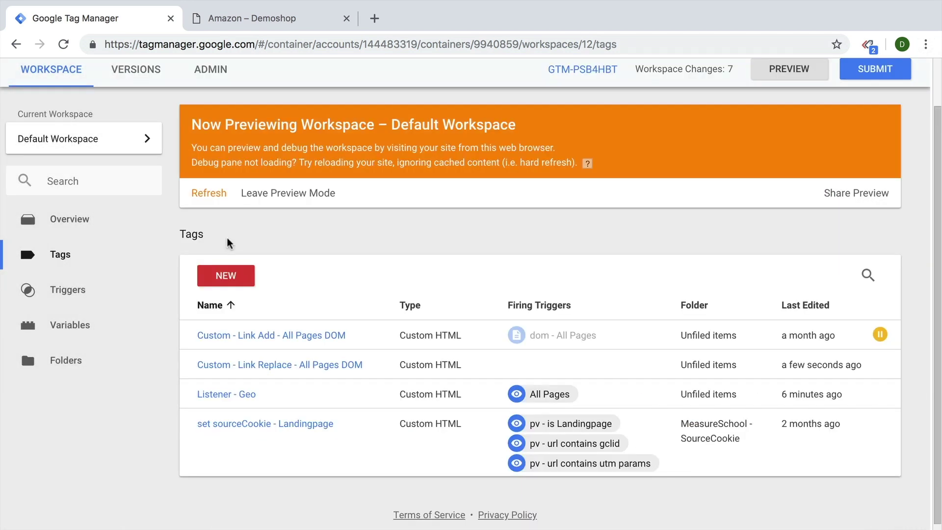
pyautogui.click(208, 192)
# - Reload the Demoshop page and confirm the first book's buy link now opens amazon.de
pyautogui.click(275, 22)
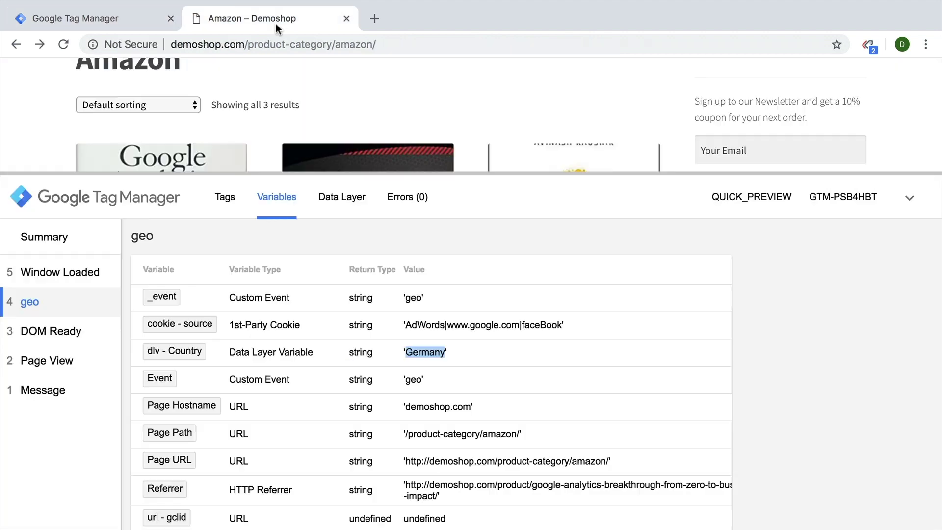
pyautogui.press('super+r')
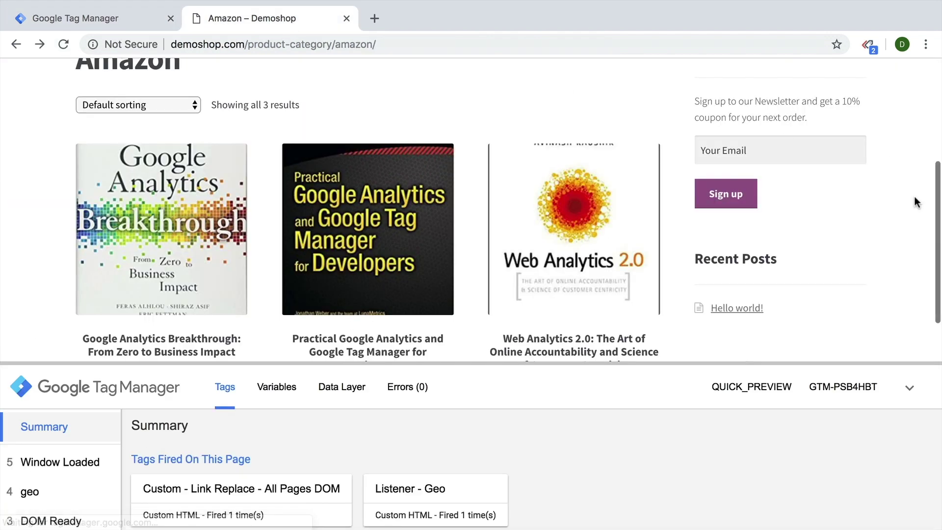
pyautogui.scroll(-3, 915, 196)
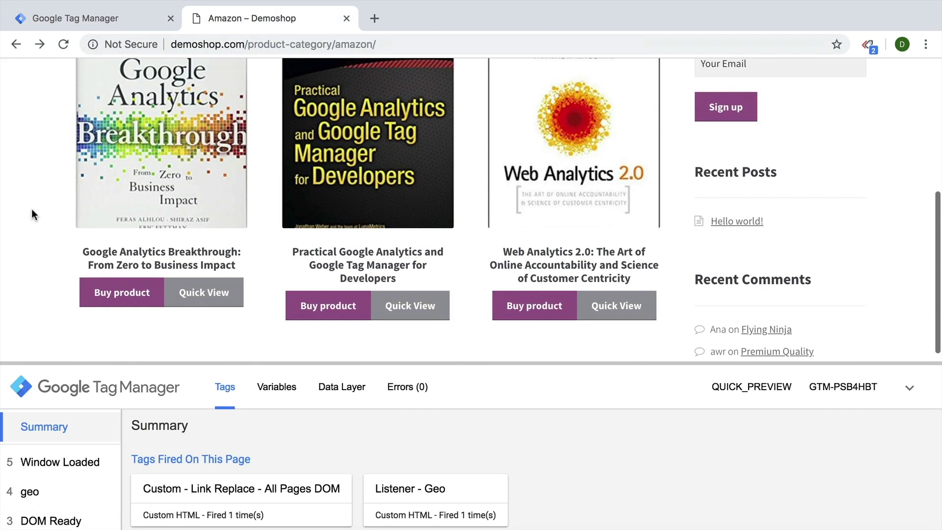
pyautogui.click(126, 297)
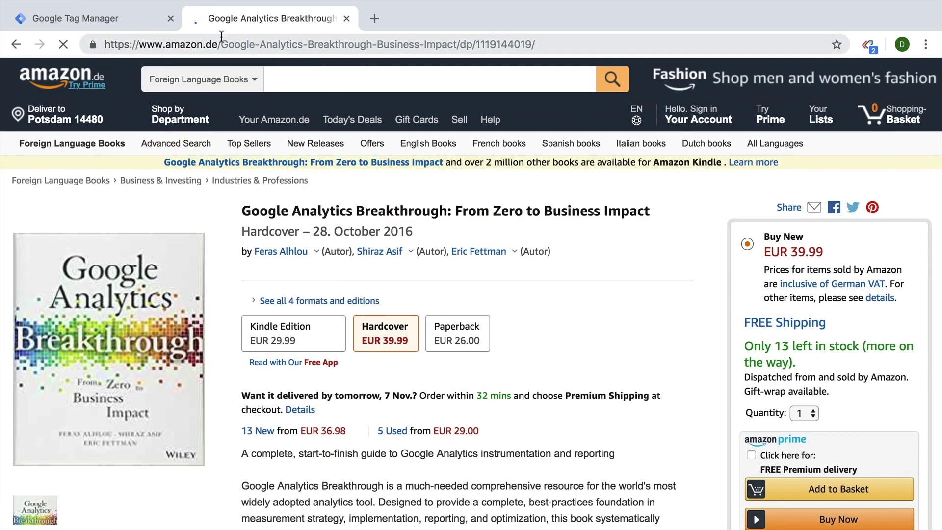
pyautogui.doubleClick(213, 44)
pyautogui.hscroll(-5, 317, 304)
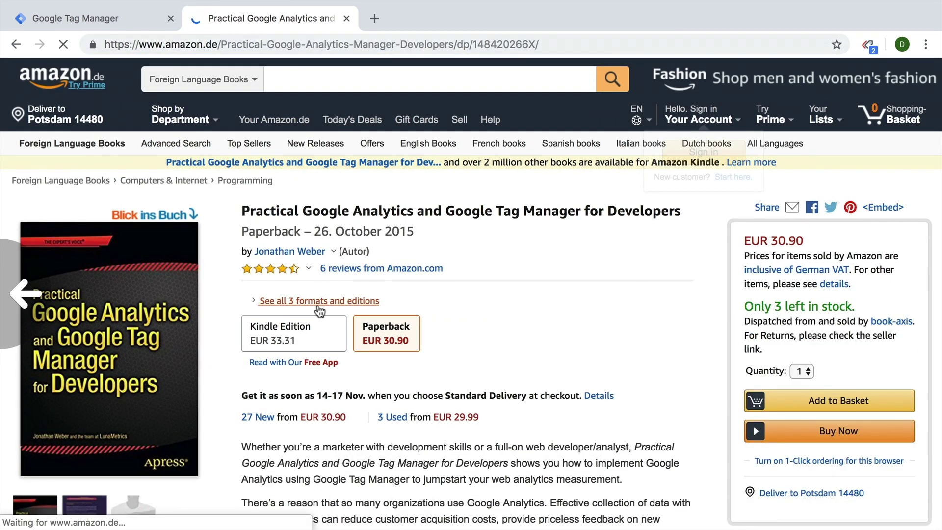